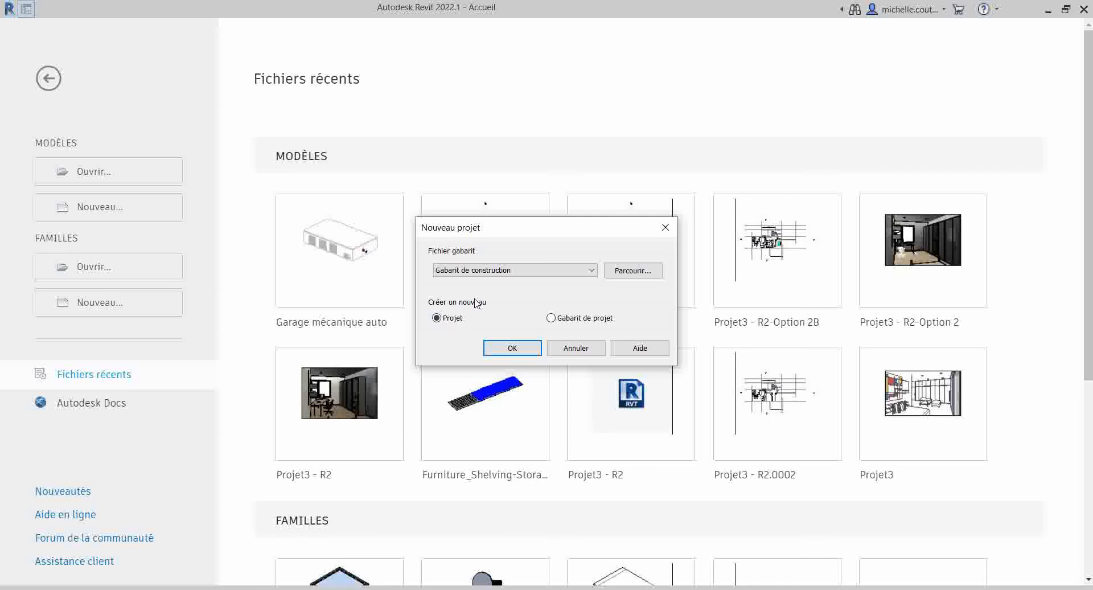
- Create a new project based on the Mechanical-Test.rte template
{"action": "left_click", "coordinate": [626, 272]}
{"action": "left_click", "coordinate": [435, 328]}
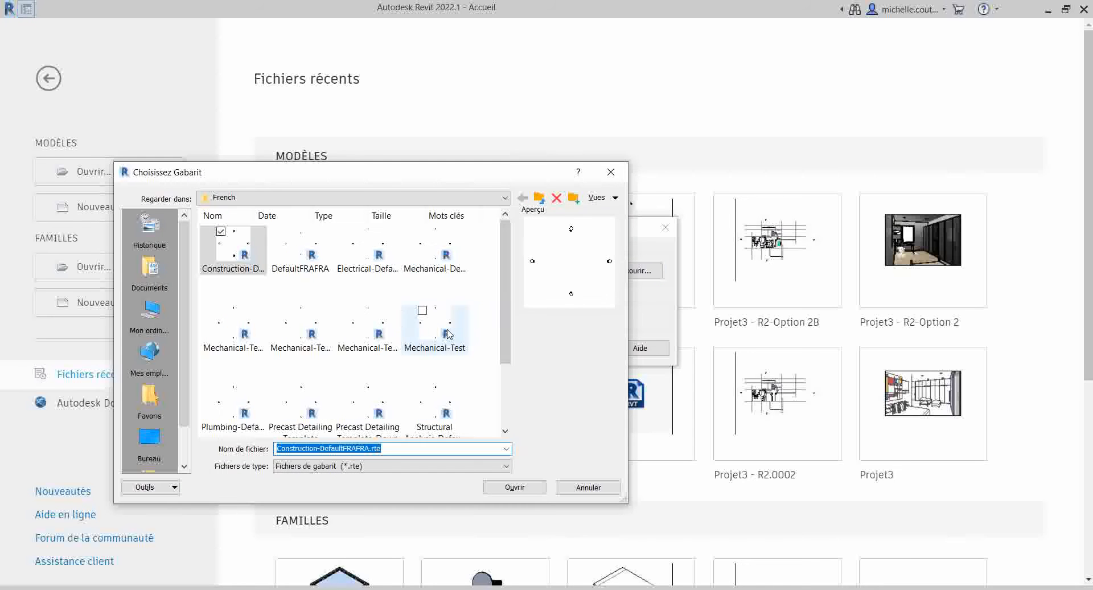
{"action": "left_click", "coordinate": [515, 488]}
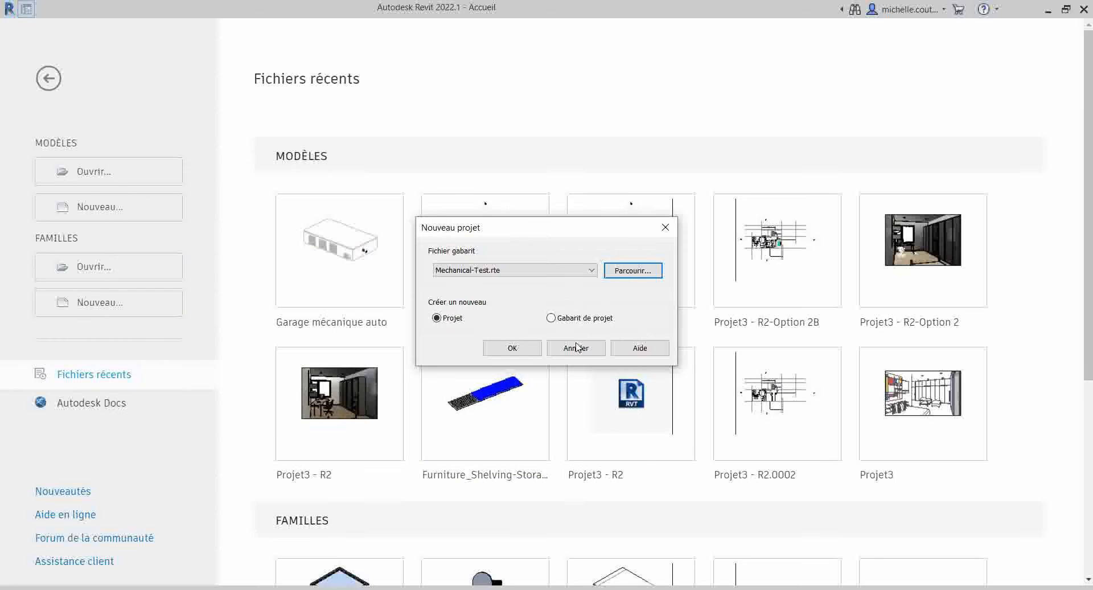
{"action": "left_click", "coordinate": [512, 348]}
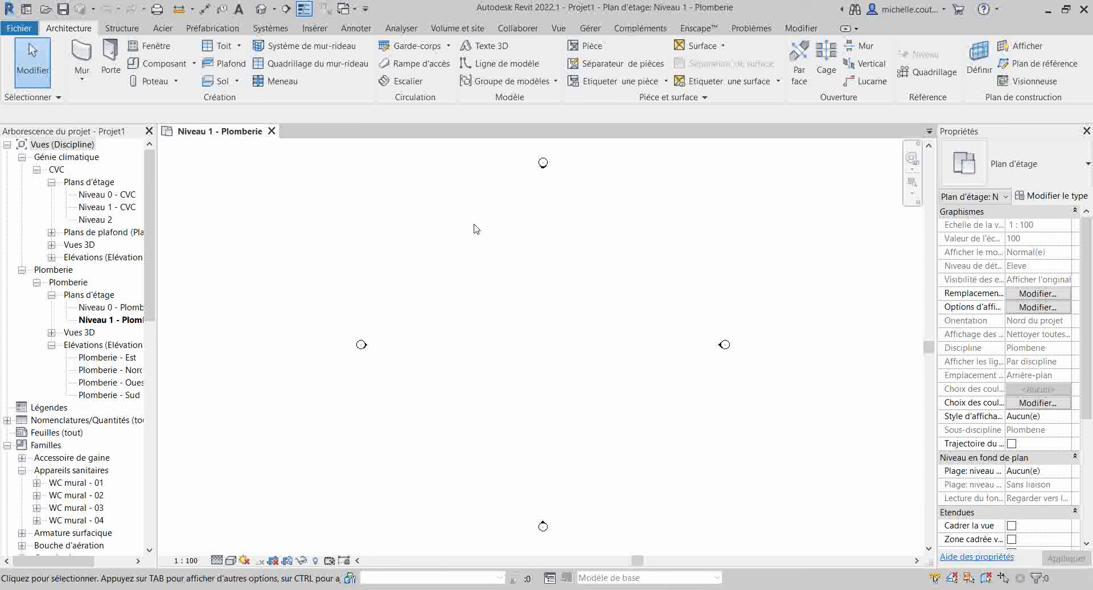
- Link the Revit model Garage mécanique auto.rvt from the Documents folder, positioned internal origin to internal origin
{"action": "left_click", "coordinate": [314, 30]}
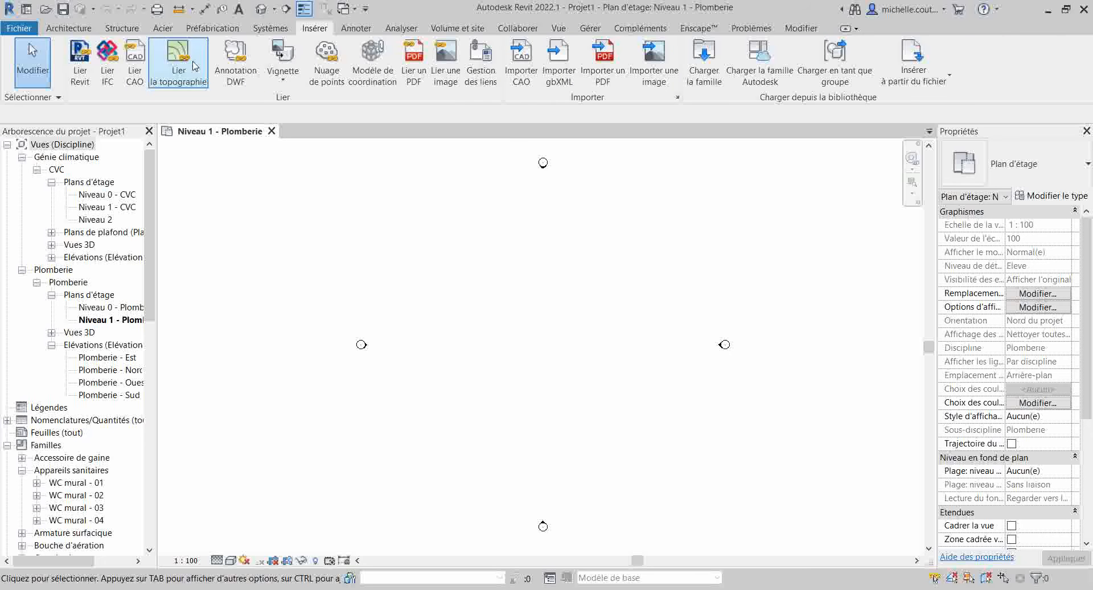
{"action": "left_click", "coordinate": [81, 73]}
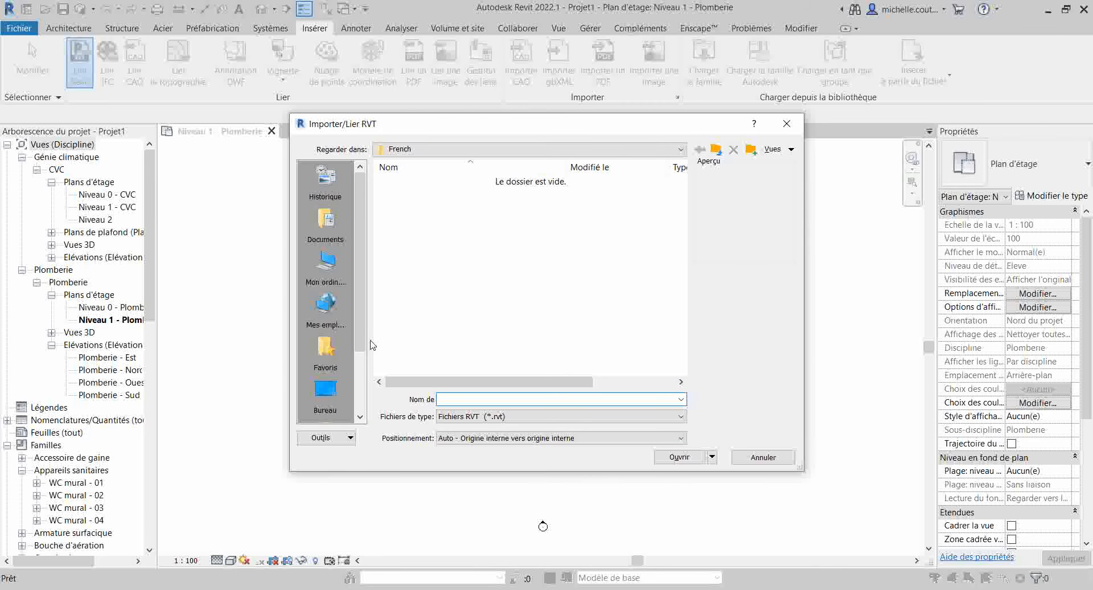
{"action": "left_click", "coordinate": [326, 222]}
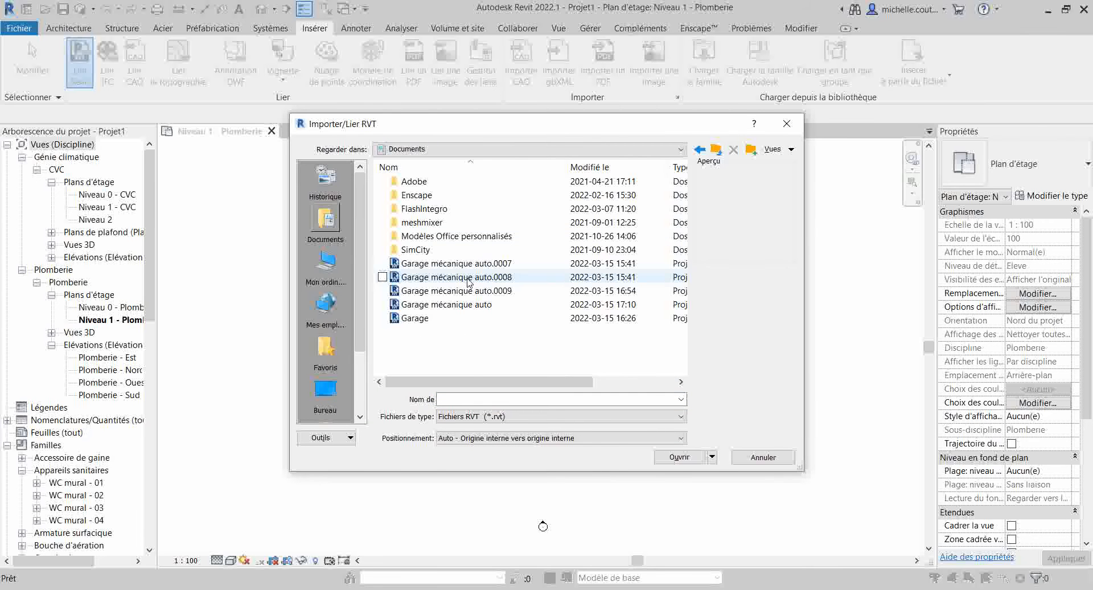
{"action": "left_click", "coordinate": [473, 304]}
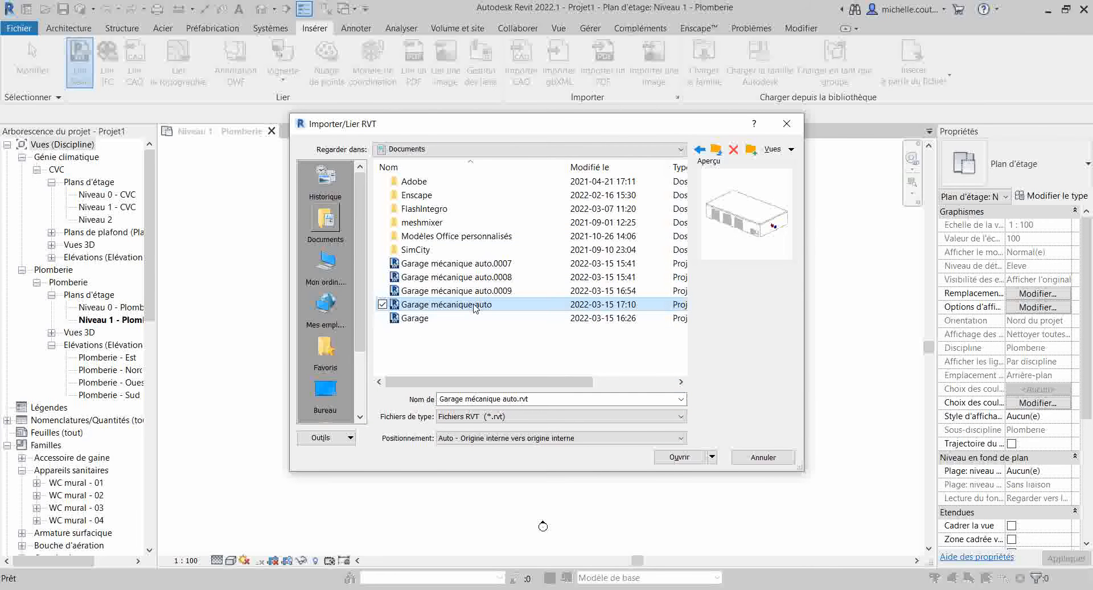
{"action": "left_click", "coordinate": [679, 457]}
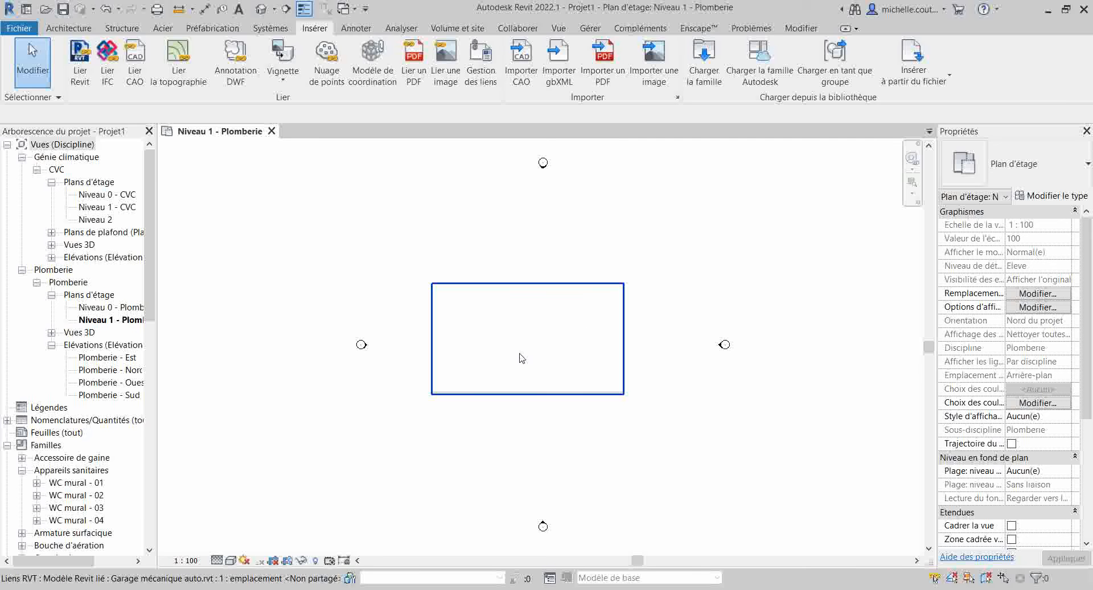
- Open the Niveau 0 - Plomberie floor plan and delete the boiler in the middle of the garage
{"action": "double_click", "coordinate": [101, 308]}
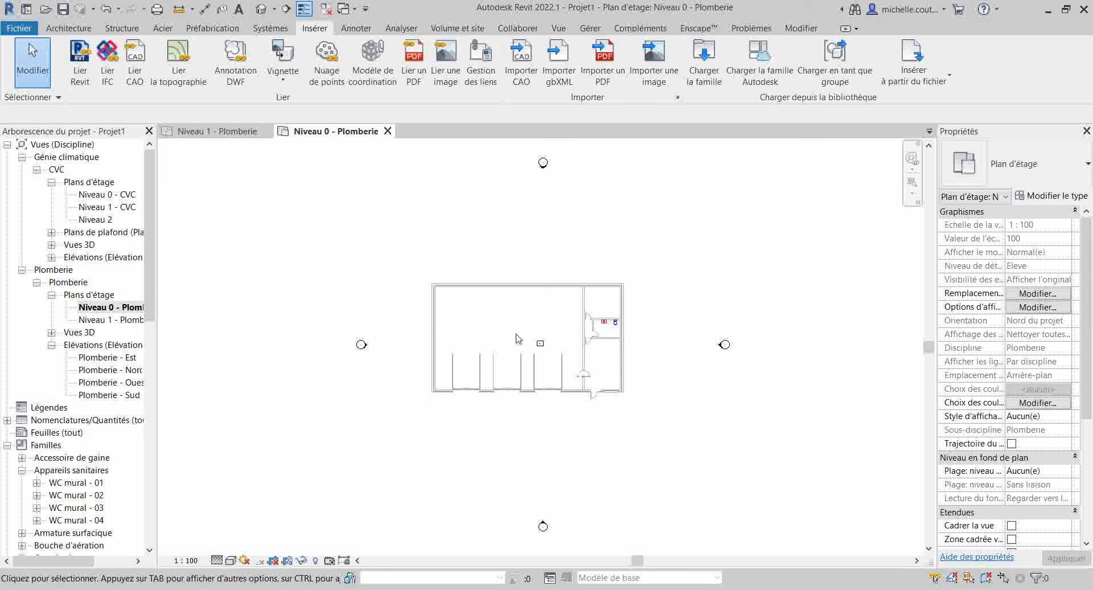
{"action": "scroll", "coordinate": [524, 319], "scroll_direction": "up", "scroll_amount": 4}
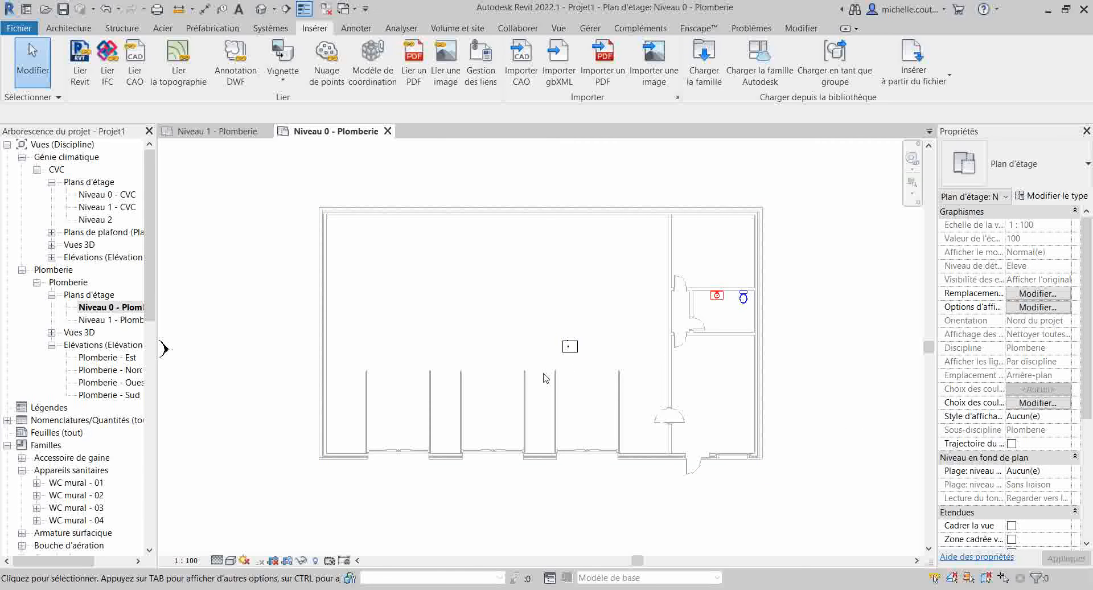
{"action": "left_click", "coordinate": [570, 347]}
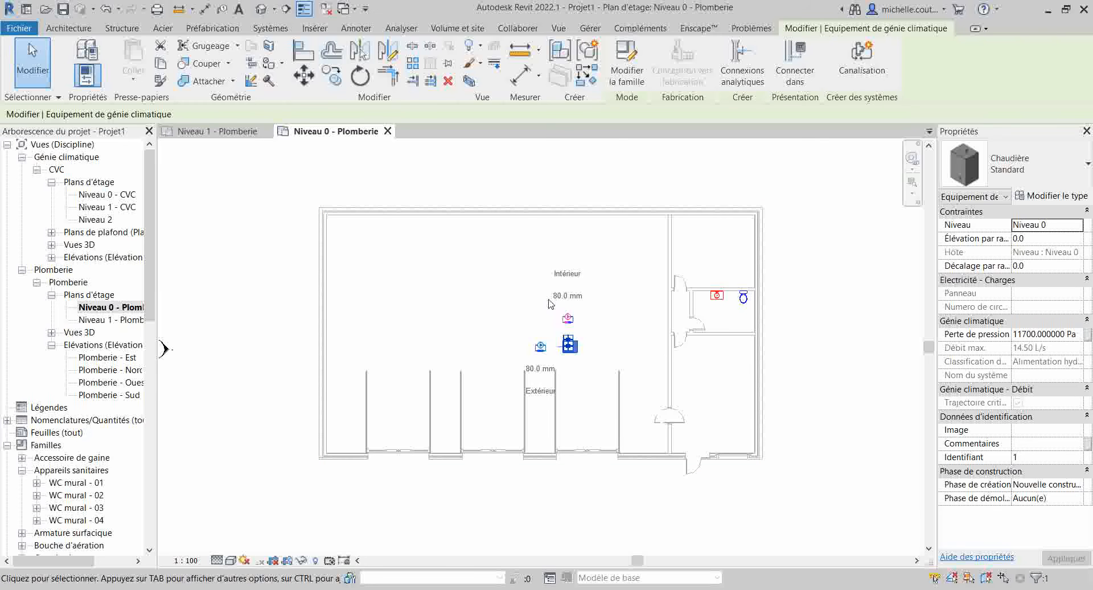
{"action": "scroll", "coordinate": [664, 370], "scroll_direction": "down", "scroll_amount": 3}
{"action": "middle_click_drag", "start_coordinate": [667, 372], "coordinate": [633, 368]}
{"action": "key", "text": "Escape"}
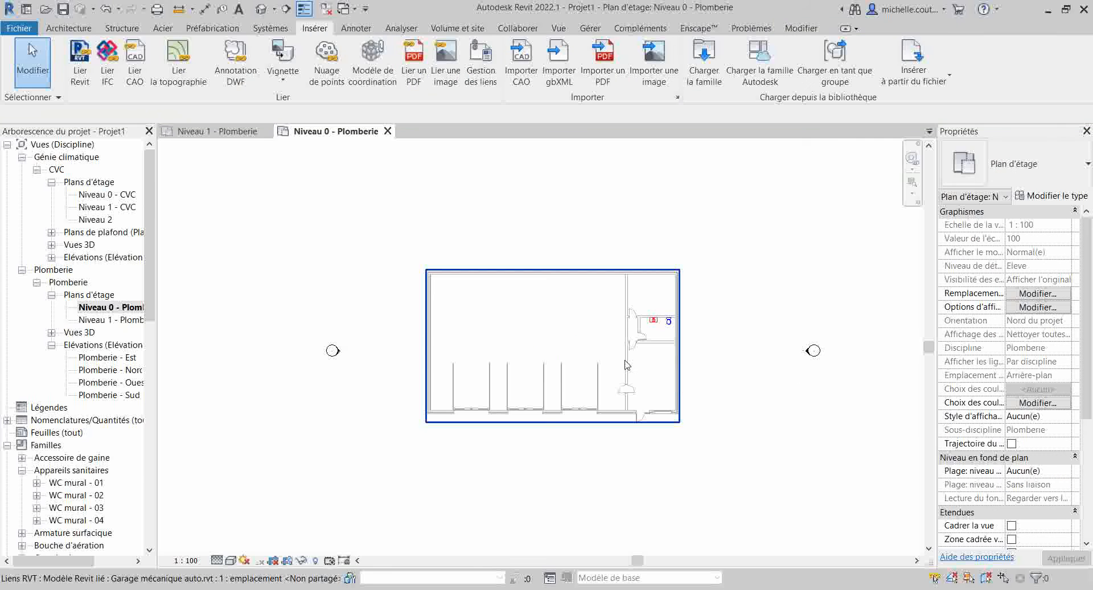
- Examine the washroom's sink and toilet by selecting the linked garage model, leaving nothing selected
{"action": "scroll", "coordinate": [644, 418], "scroll_direction": "down", "scroll_amount": 1}
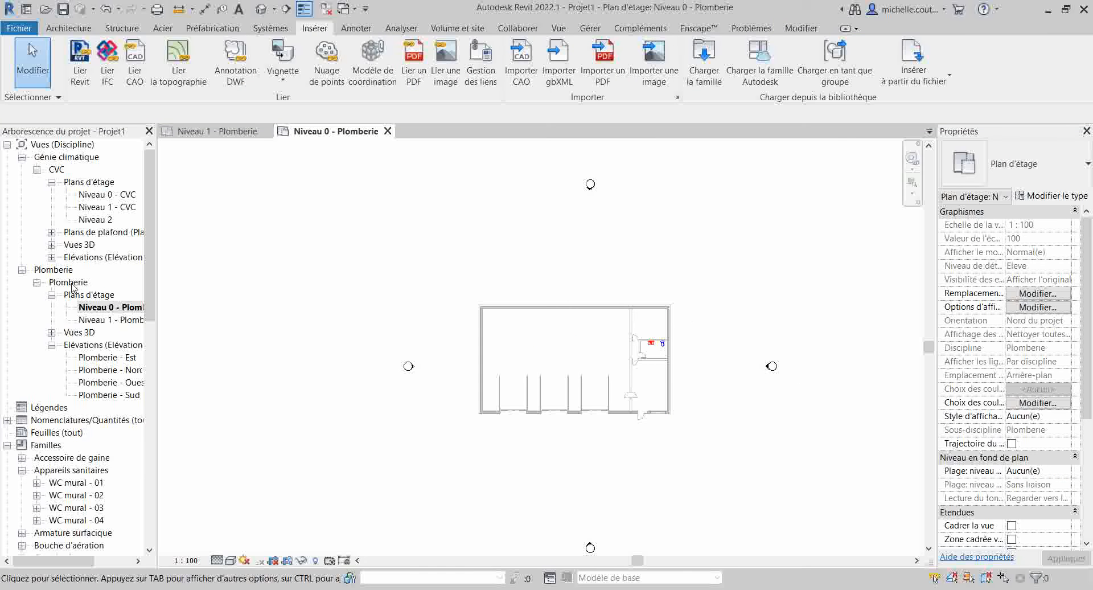
{"action": "scroll", "coordinate": [660, 341], "scroll_direction": "up", "scroll_amount": 6}
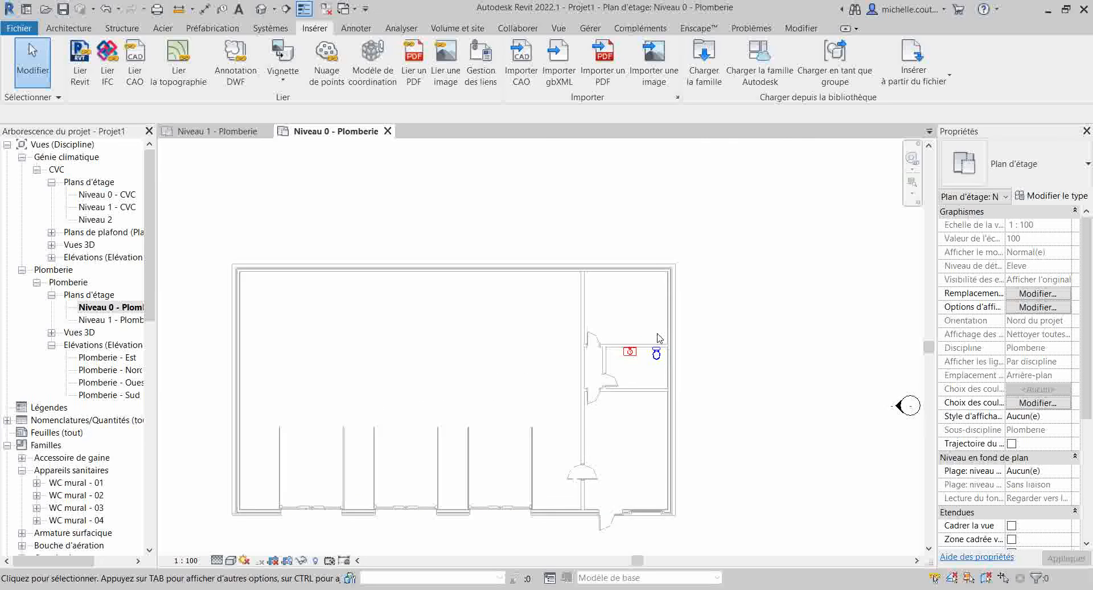
{"action": "scroll", "coordinate": [660, 355], "scroll_direction": "up", "scroll_amount": 1}
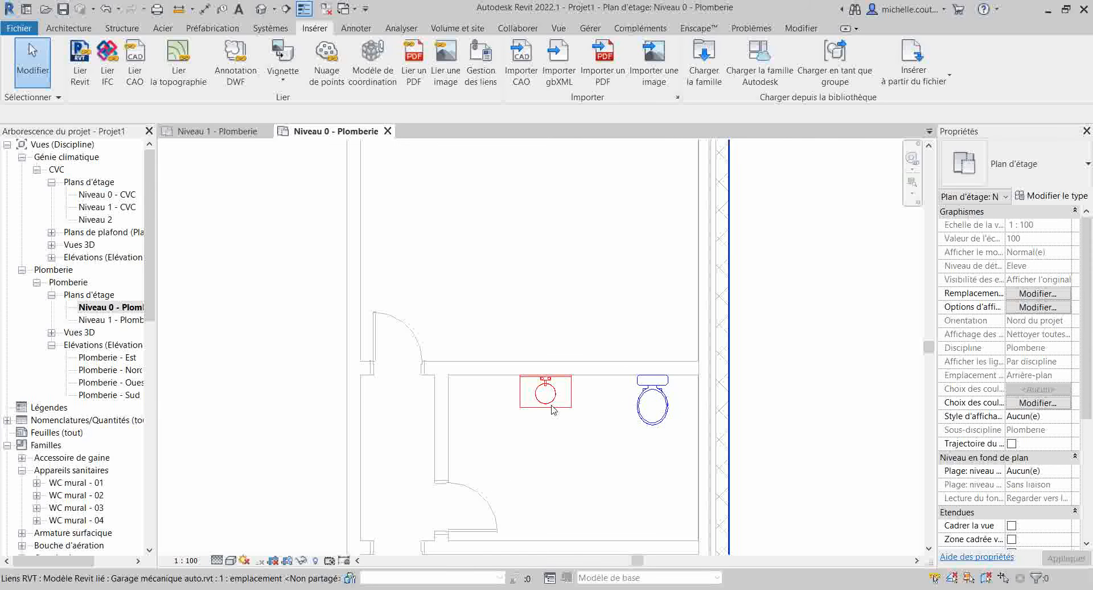
{"action": "left_click", "coordinate": [650, 401]}
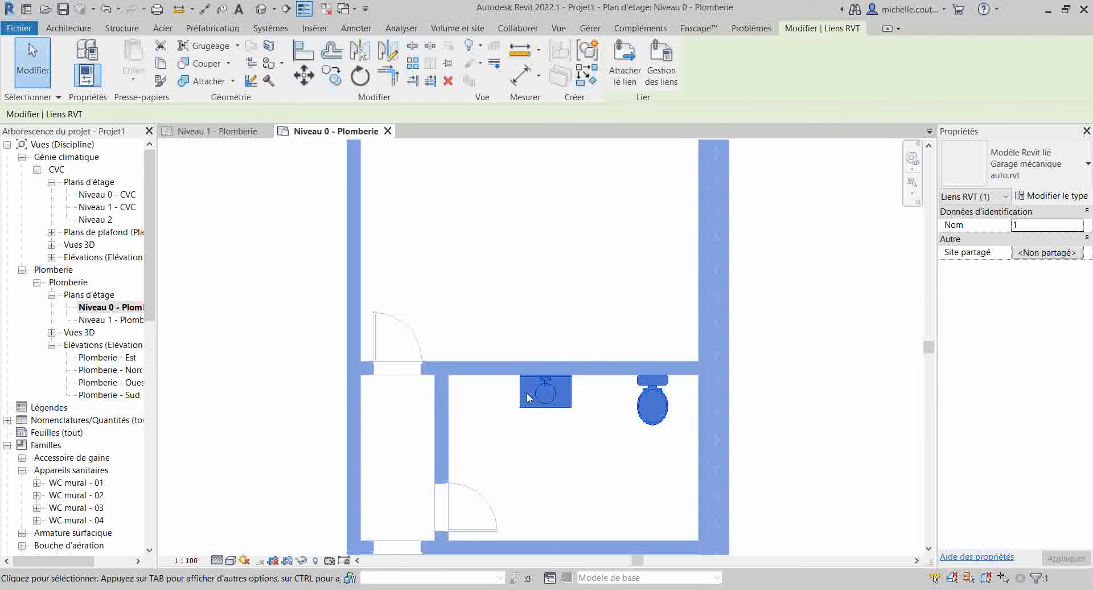
{"action": "left_click", "coordinate": [610, 446]}
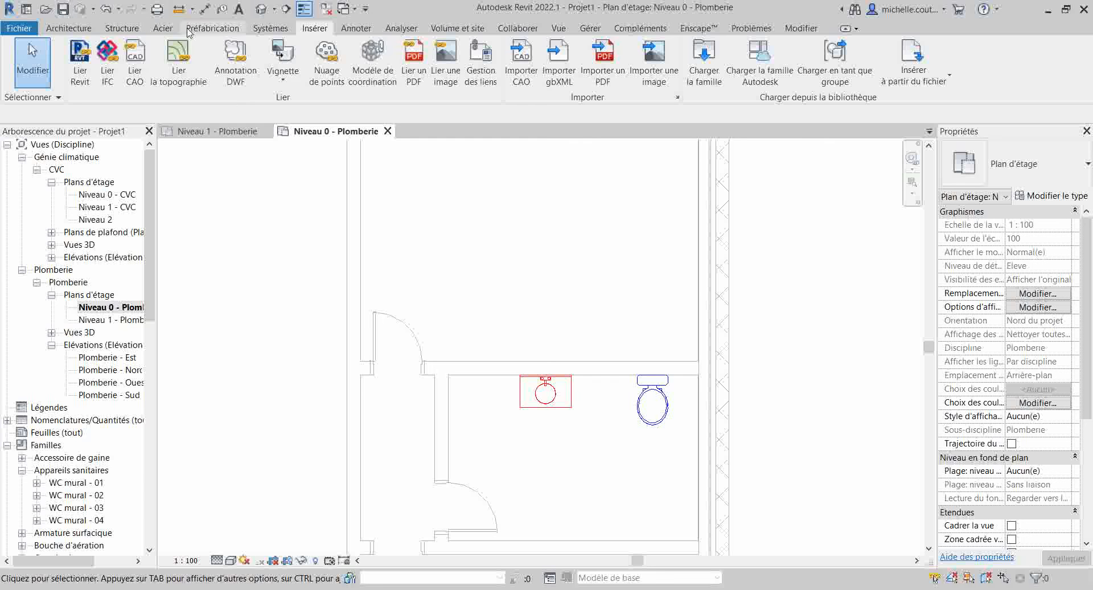
- Try to load the Chauffe eau family from the MEP Plomberie, Equipement, Chauffe-eau library folder as a plumbing fixture
{"action": "left_click", "coordinate": [279, 36]}
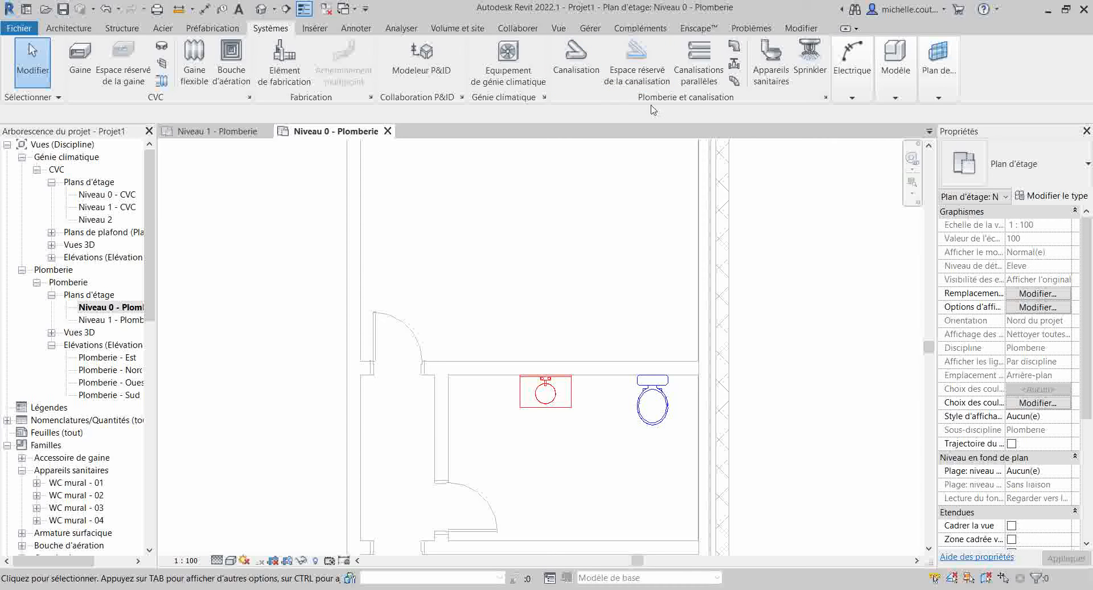
{"action": "left_click", "coordinate": [772, 63]}
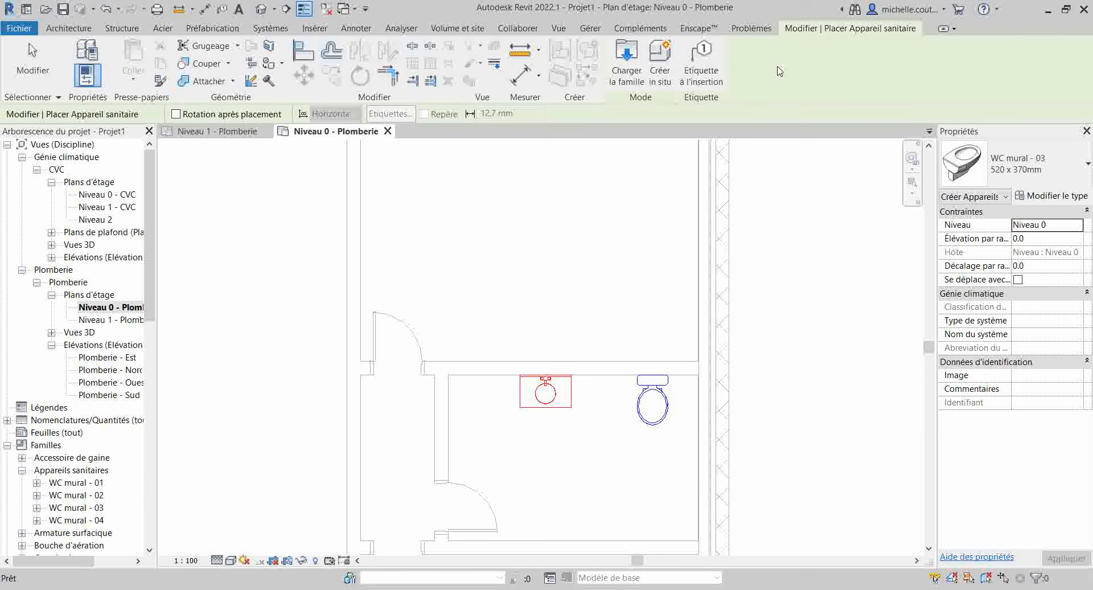
{"action": "left_click", "coordinate": [1020, 168]}
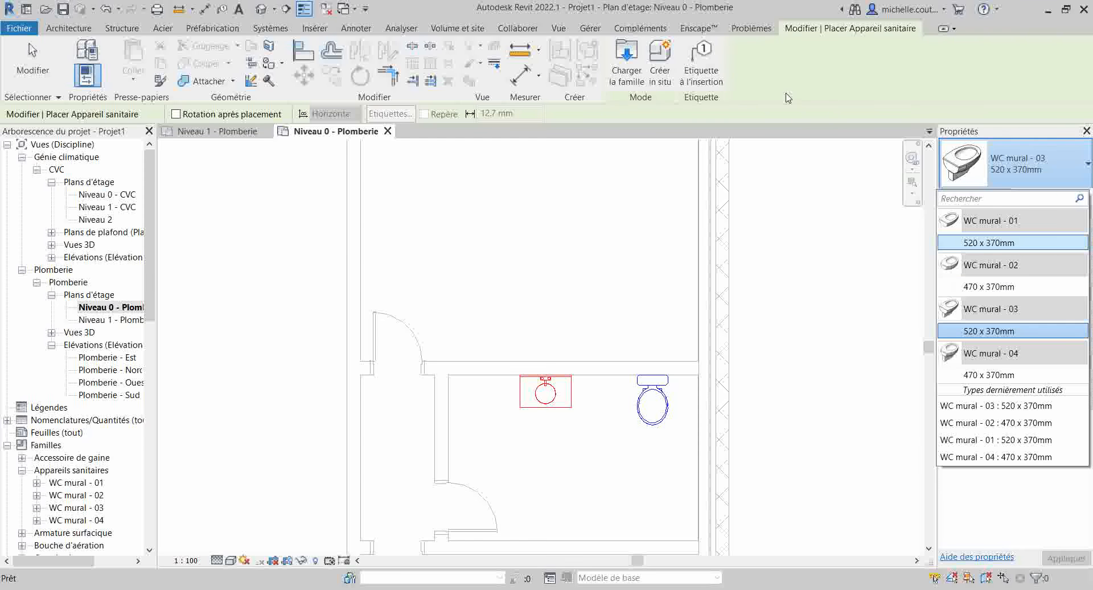
{"action": "left_click", "coordinate": [636, 78]}
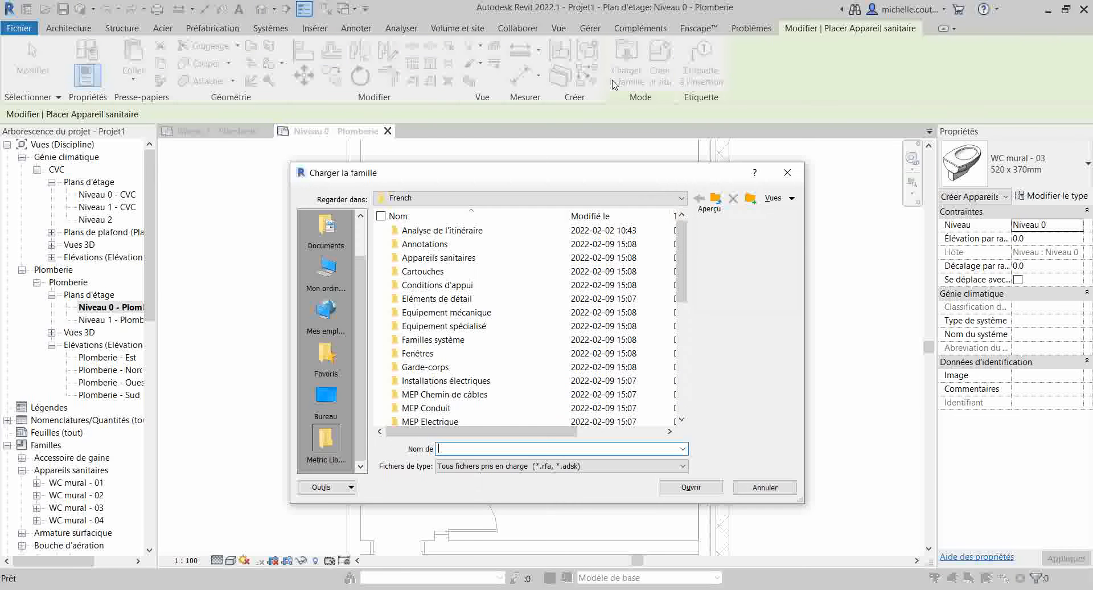
{"action": "scroll", "coordinate": [444, 384], "scroll_direction": "down", "scroll_amount": 4}
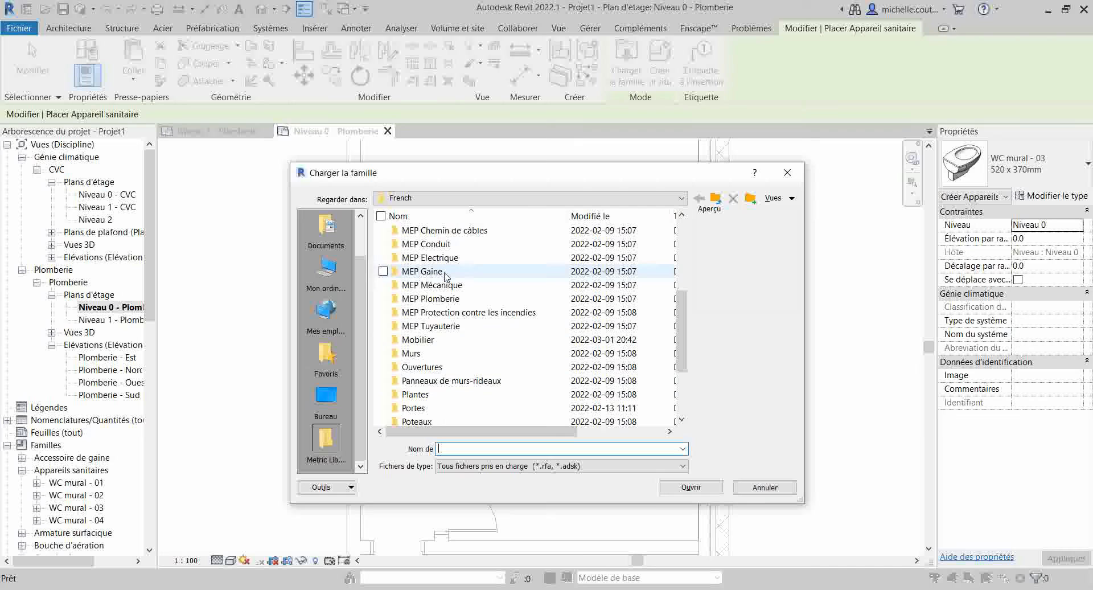
{"action": "double_click", "coordinate": [446, 299]}
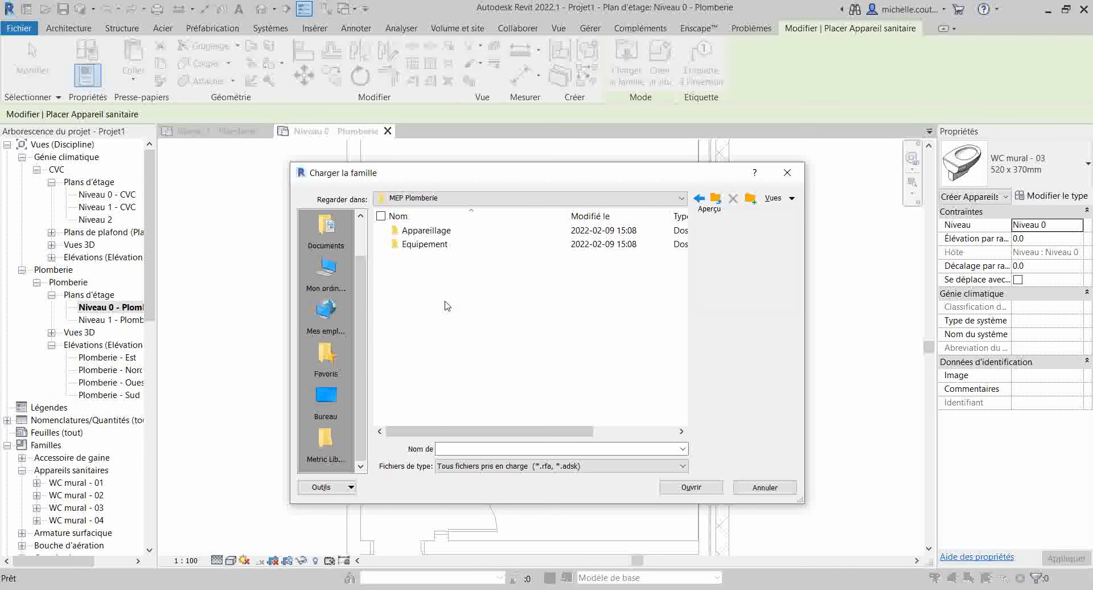
{"action": "double_click", "coordinate": [442, 246]}
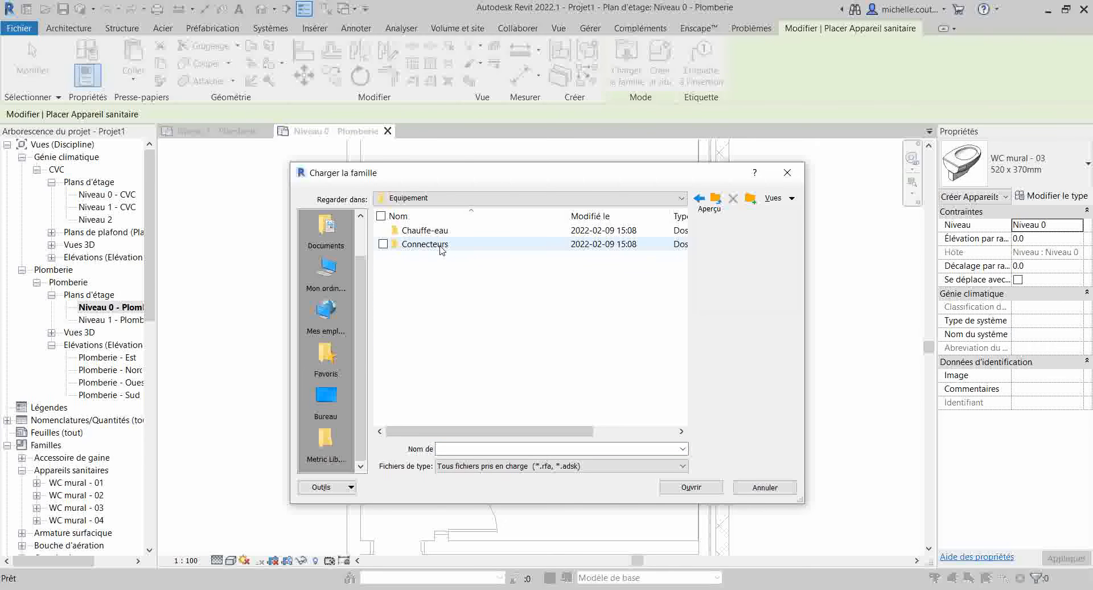
{"action": "double_click", "coordinate": [443, 232]}
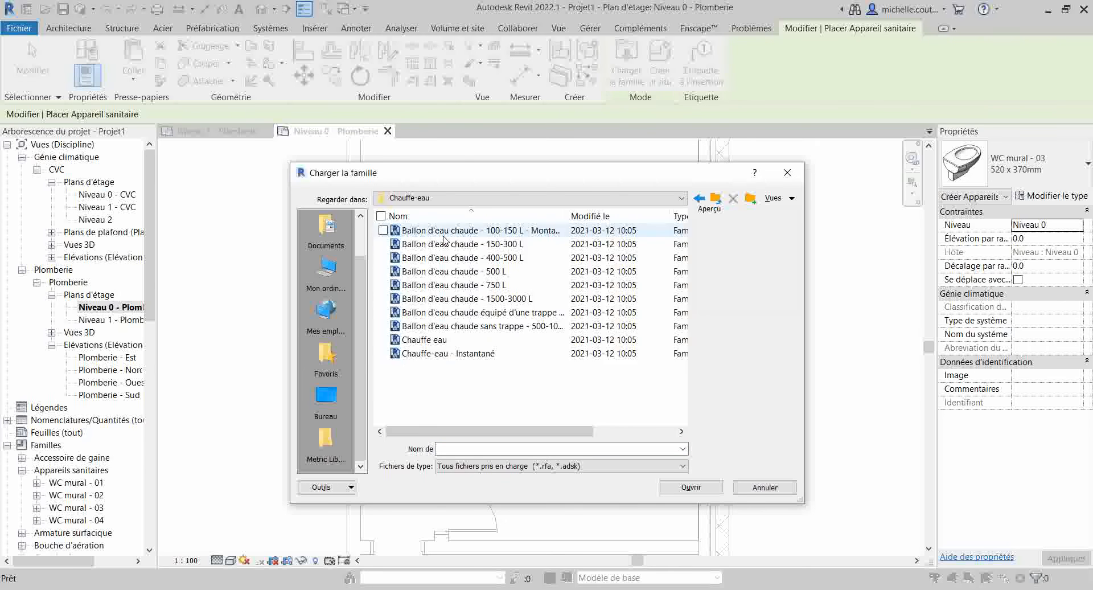
{"action": "left_click", "coordinate": [454, 341]}
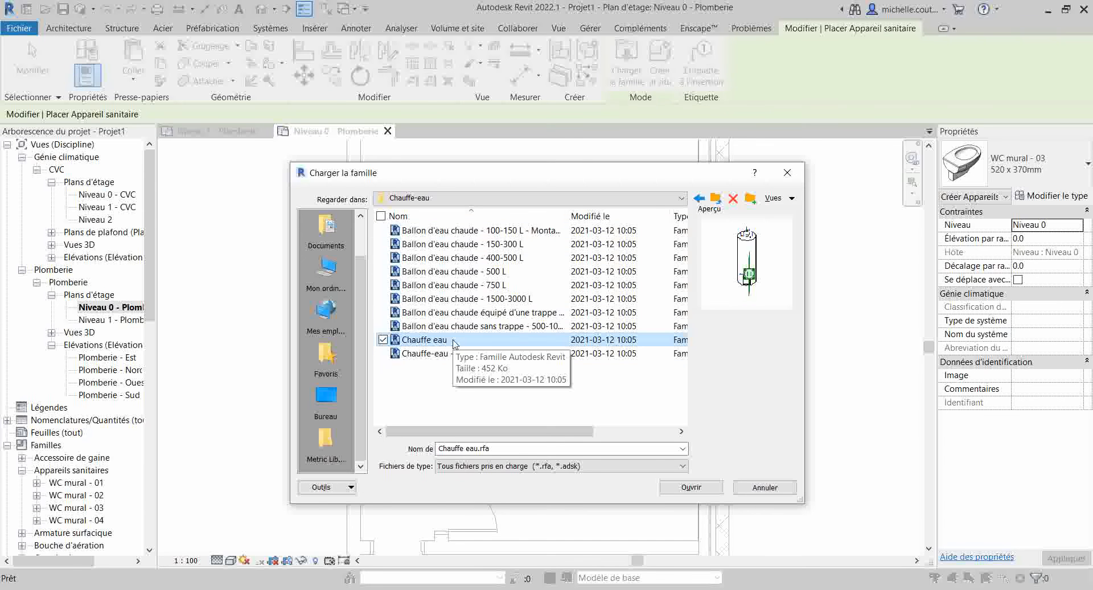
{"action": "left_click", "coordinate": [460, 354]}
{"action": "left_click", "coordinate": [463, 342]}
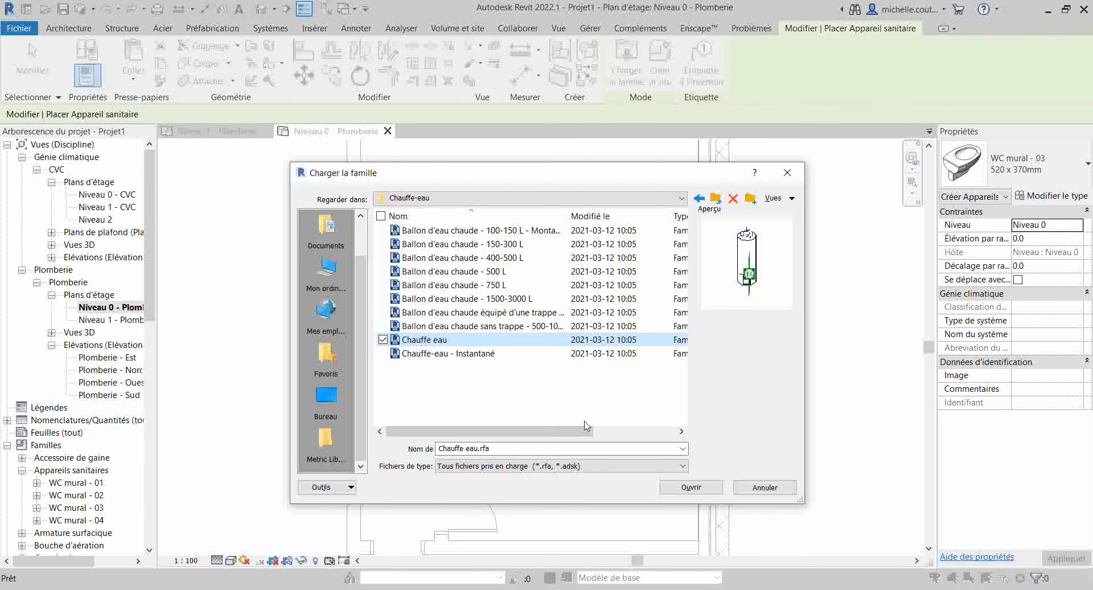
{"action": "left_click", "coordinate": [691, 487]}
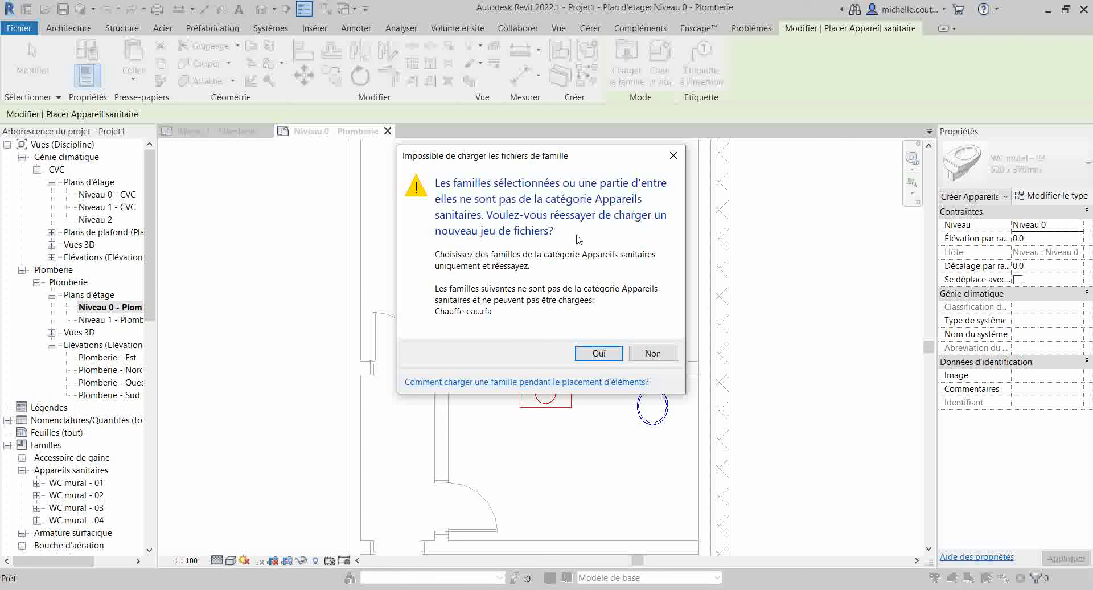
{"action": "left_click", "coordinate": [650, 354]}
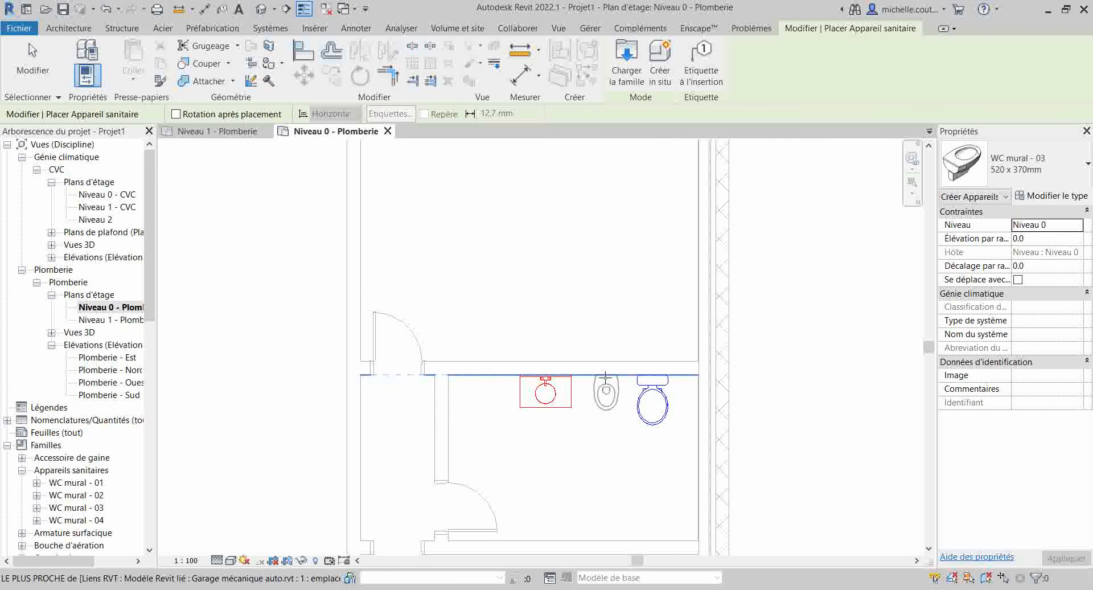
{"action": "key", "text": "Escape"}
{"action": "key", "text": "Escape"}
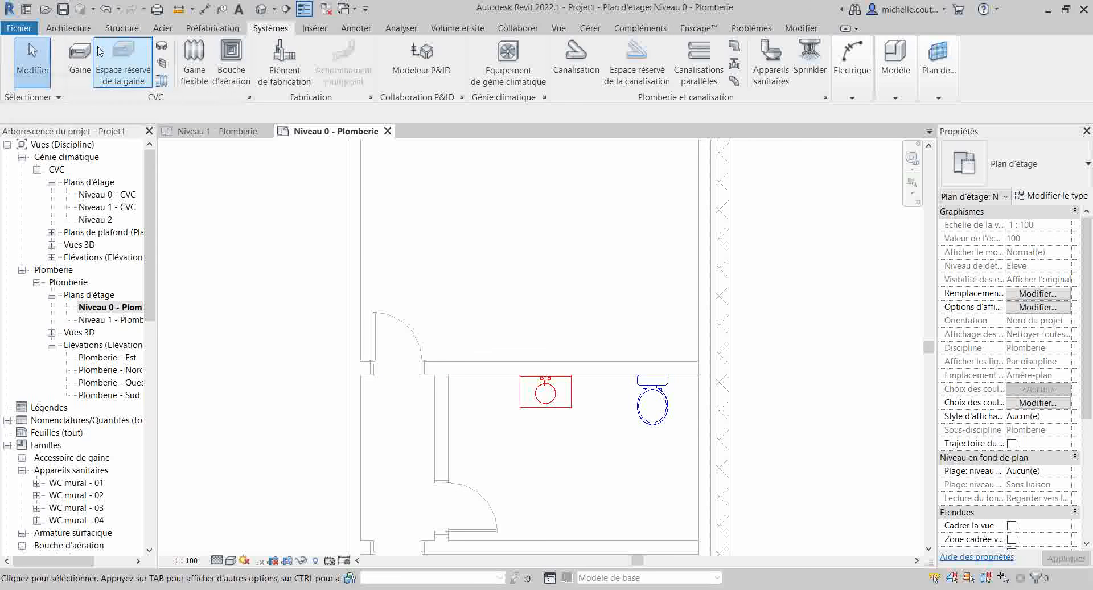
- Load the Chauffe eau family as a component and place one 152 L water heater just above the washroom's upper wall
{"action": "left_click", "coordinate": [69, 28]}
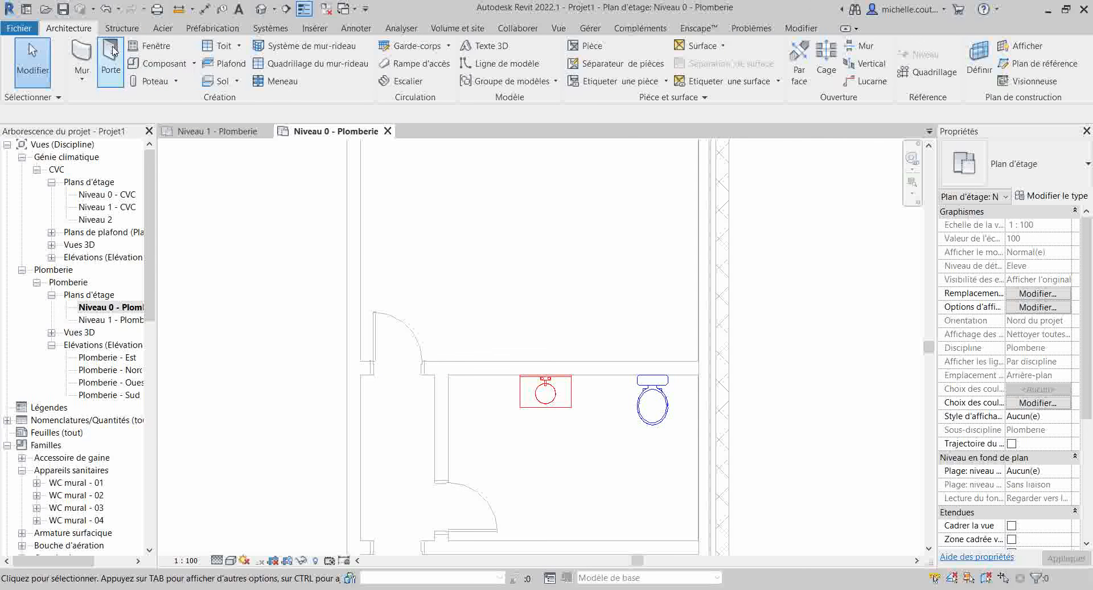
{"action": "left_click", "coordinate": [164, 64]}
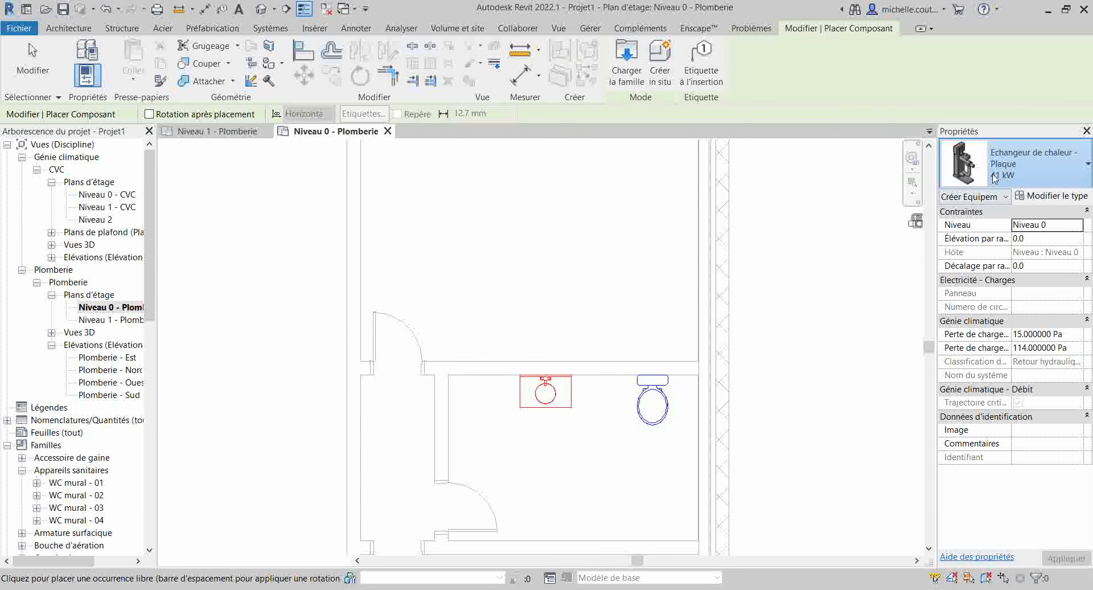
{"action": "left_click", "coordinate": [994, 178]}
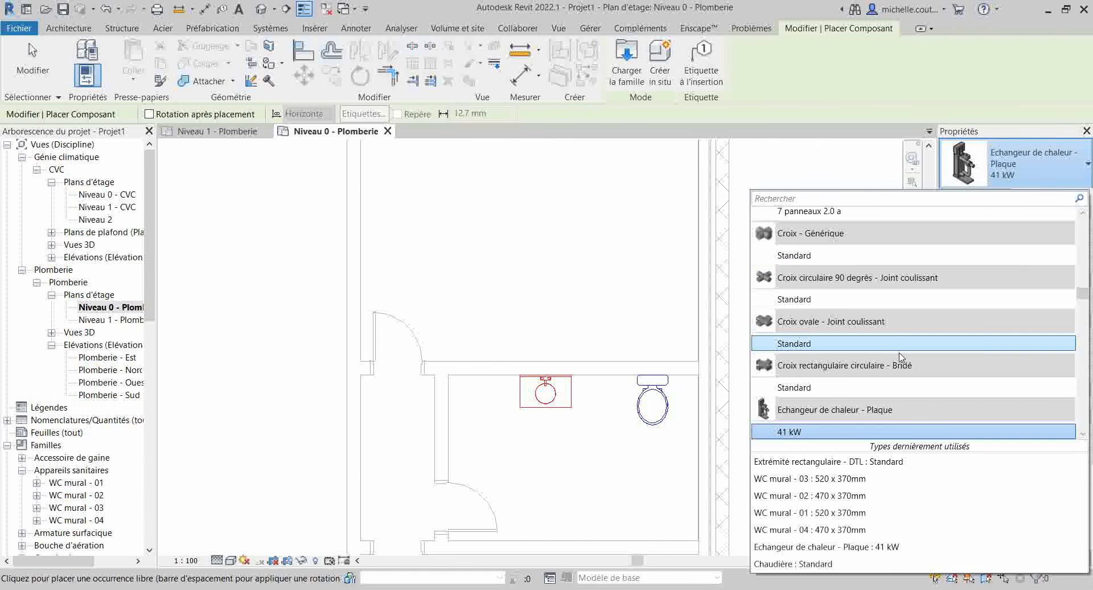
{"action": "scroll", "coordinate": [896, 367], "scroll_direction": "up", "scroll_amount": 4}
{"action": "scroll", "coordinate": [896, 367], "scroll_direction": "up", "scroll_amount": 15}
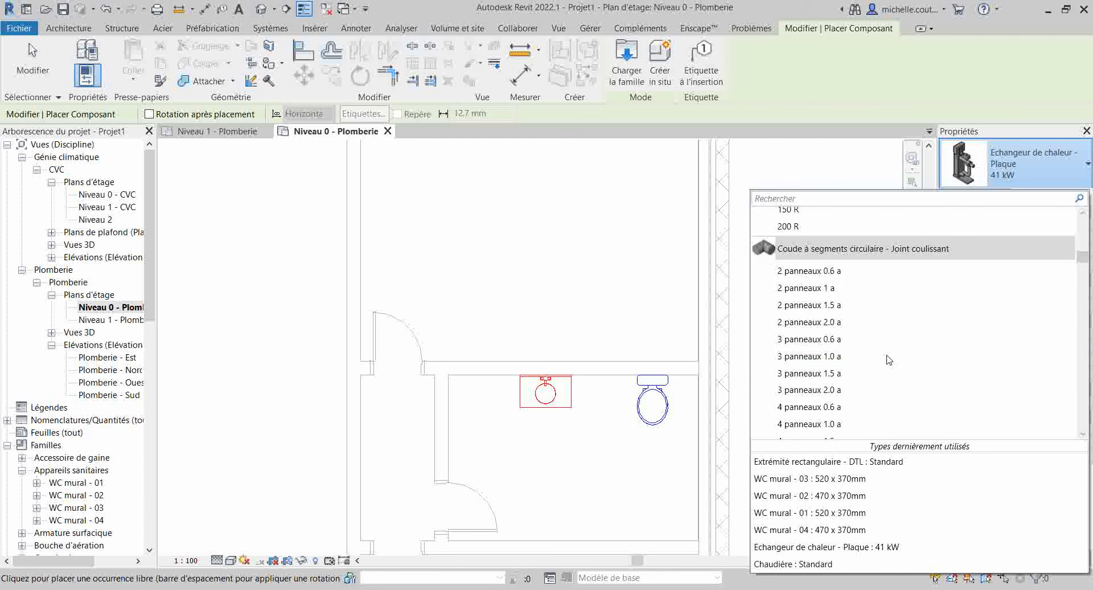
{"action": "scroll", "coordinate": [876, 349], "scroll_direction": "up", "scroll_amount": 3}
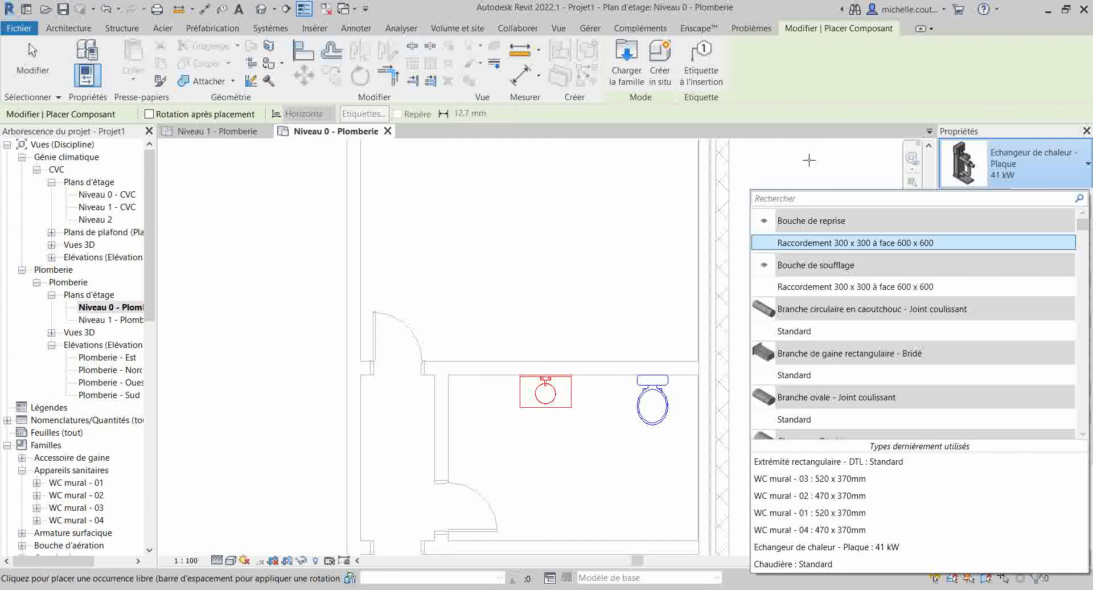
{"action": "left_click", "coordinate": [633, 80]}
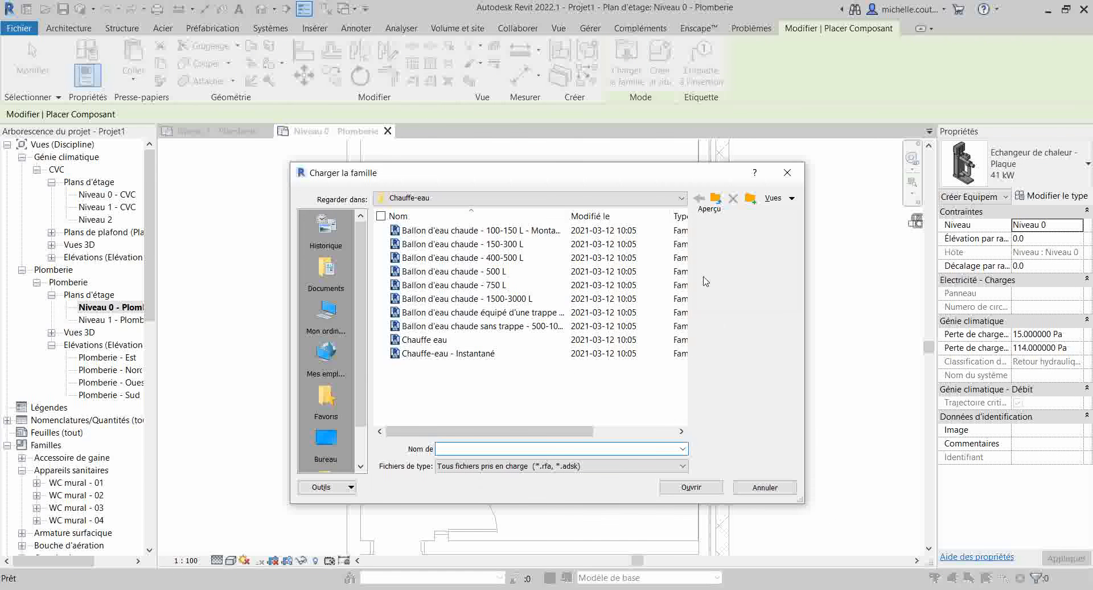
{"action": "left_click", "coordinate": [441, 344]}
{"action": "left_click", "coordinate": [683, 487]}
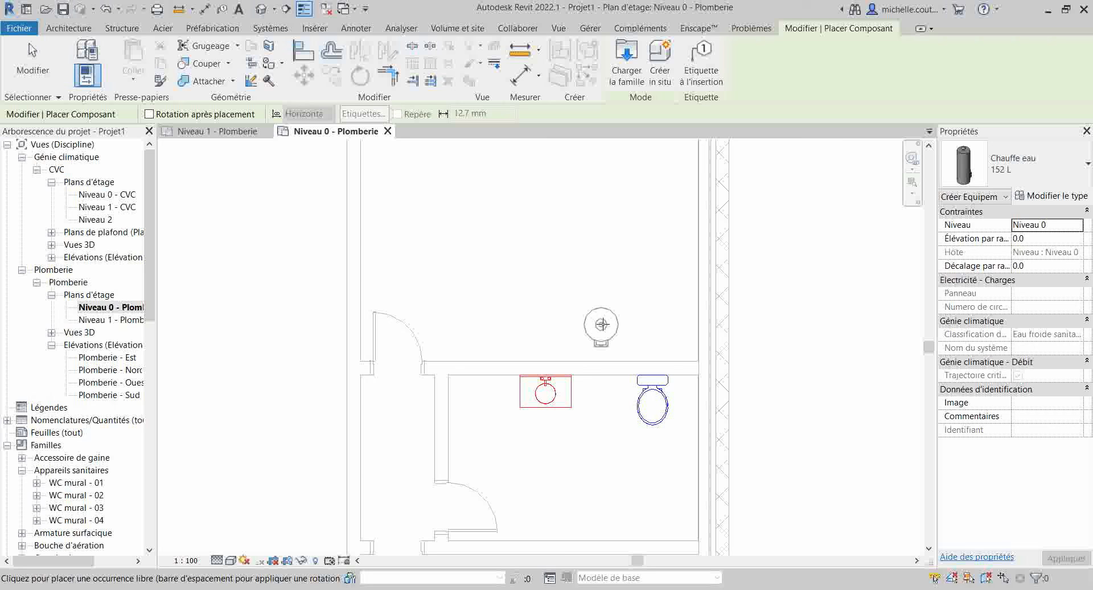
{"action": "left_click", "coordinate": [605, 323]}
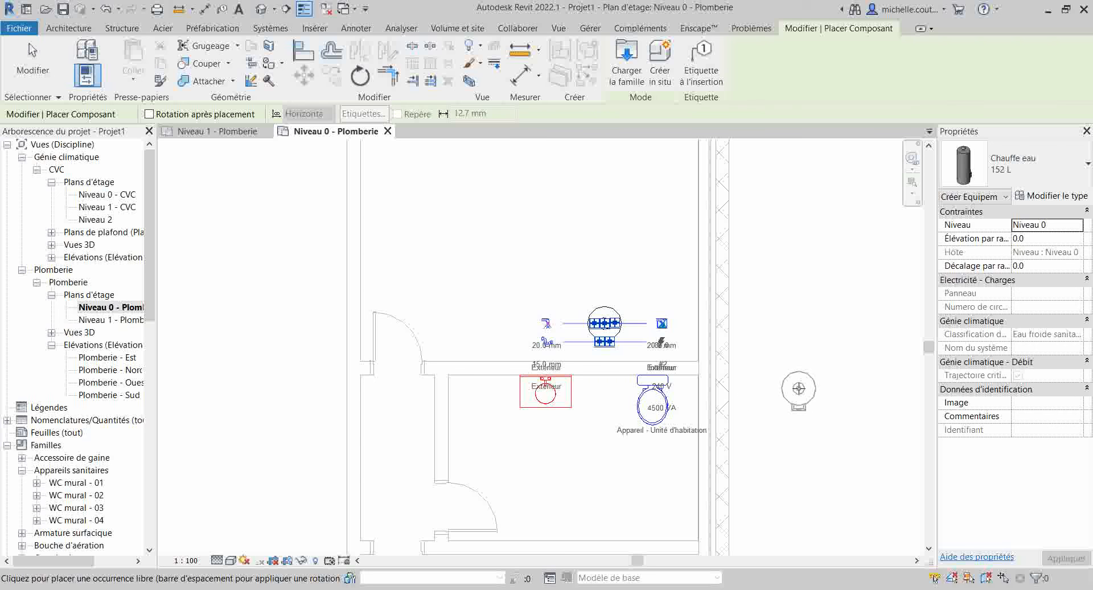
{"action": "key", "text": "Escape"}
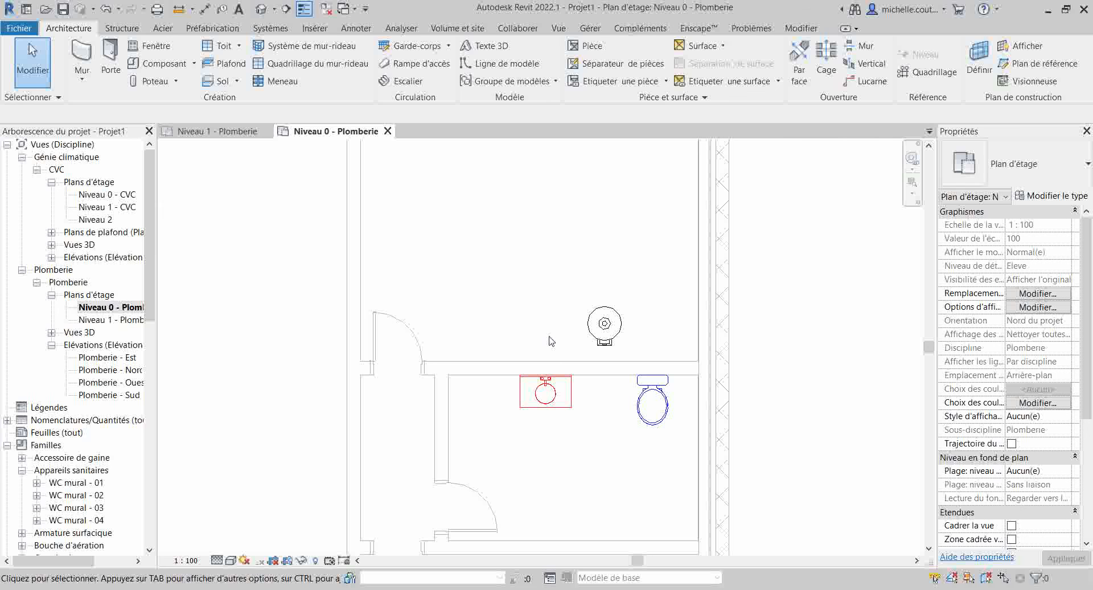
- Examine the loaded component types available for placement, including the Chauffe eau family, without placing another component
{"action": "key", "text": "c"}
{"action": "key", "text": "m"}
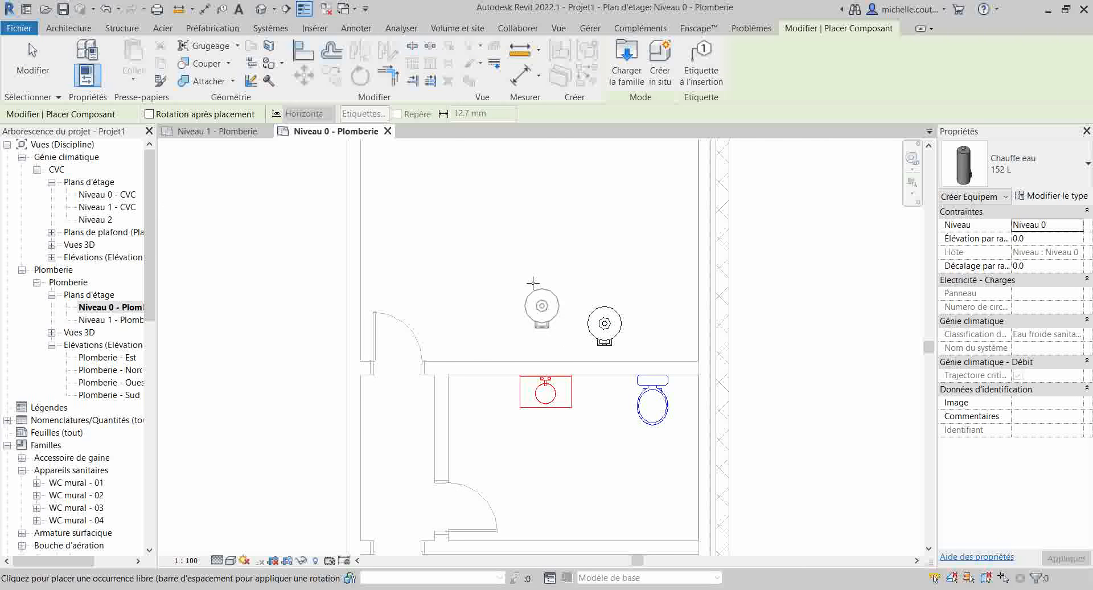
{"action": "left_click", "coordinate": [1006, 168]}
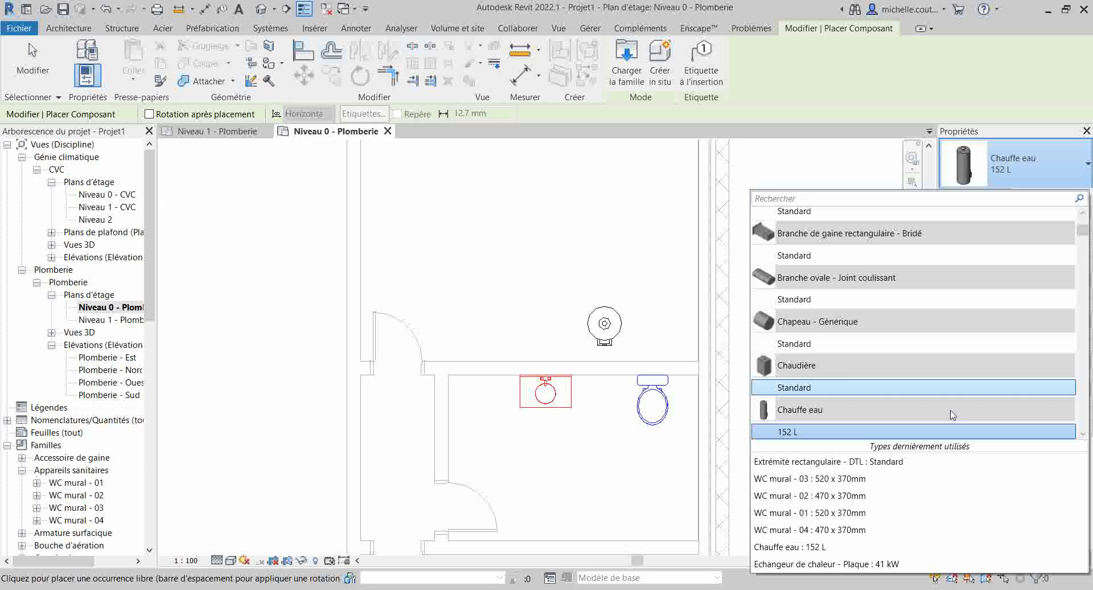
{"action": "scroll", "coordinate": [850, 354], "scroll_direction": "up", "scroll_amount": 2}
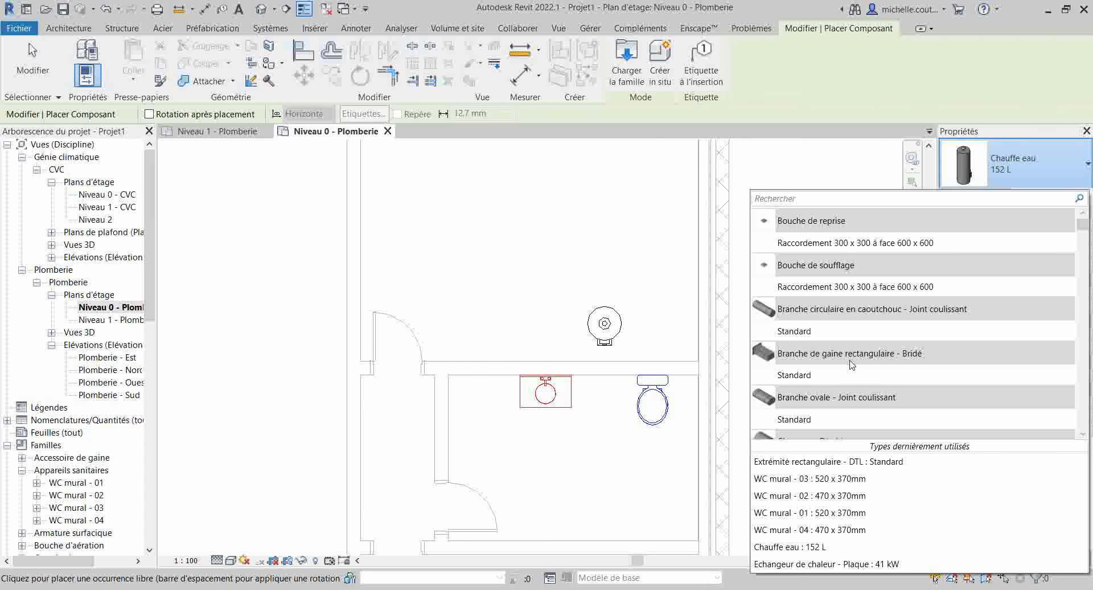
{"action": "scroll", "coordinate": [849, 344], "scroll_direction": "down", "scroll_amount": 10}
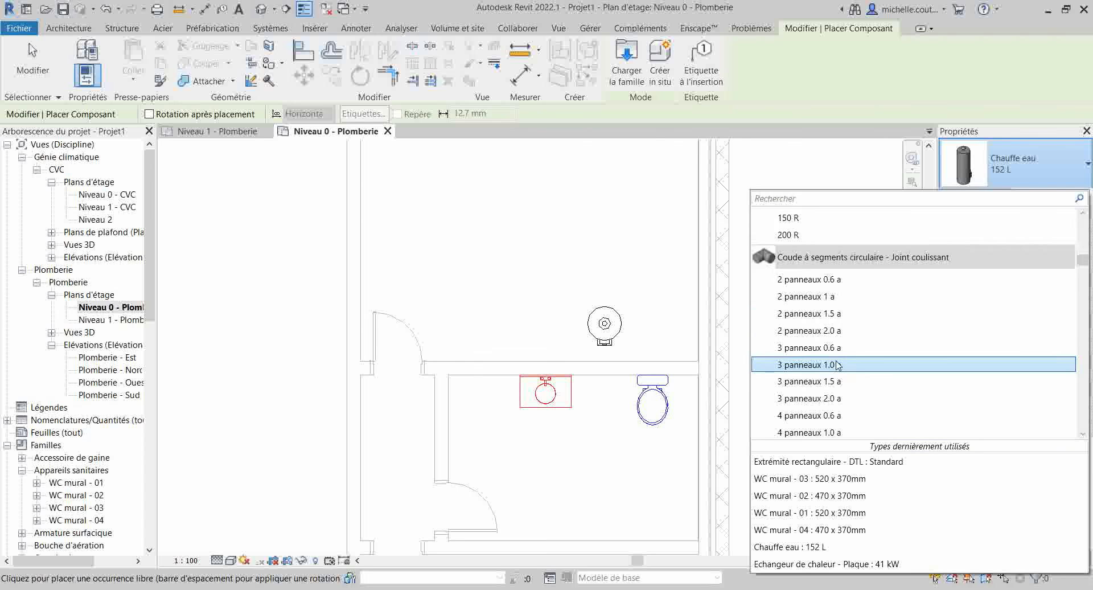
{"action": "scroll", "coordinate": [839, 369], "scroll_direction": "down", "scroll_amount": 8}
{"action": "key", "text": "Escape"}
{"action": "key", "text": "Escape"}
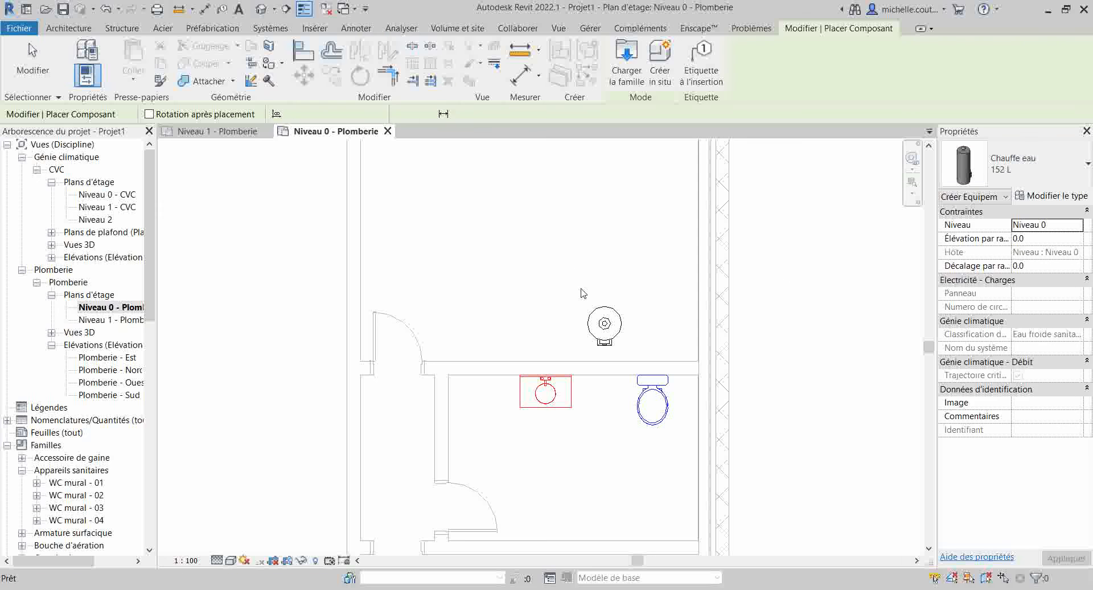
{"action": "key", "text": "Escape"}
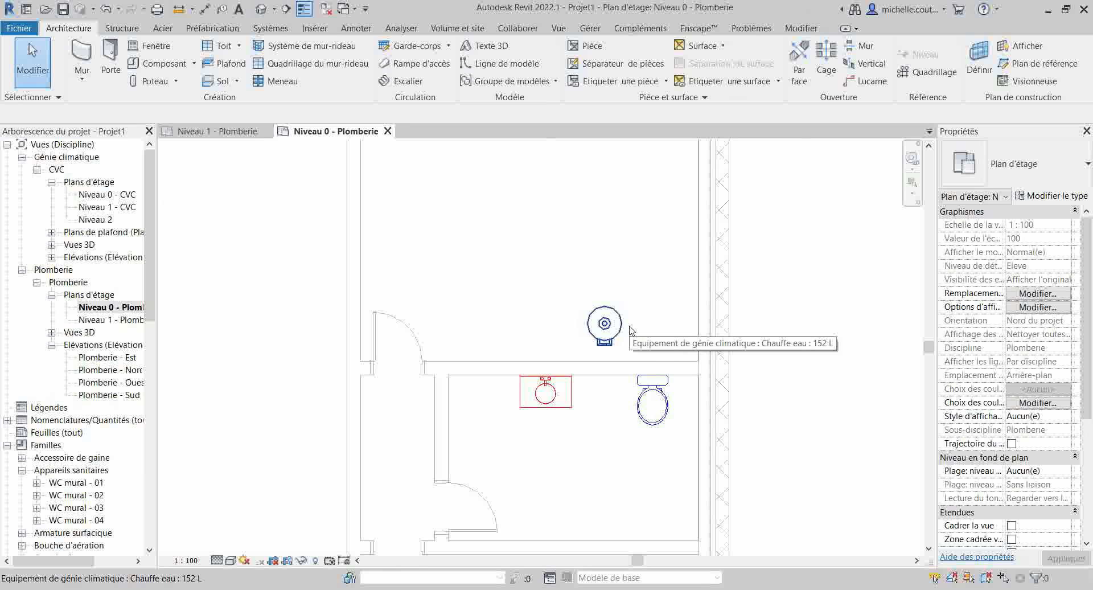
{"action": "scroll", "coordinate": [632, 330], "scroll_direction": "down", "scroll_amount": 3}
{"action": "middle_click_drag", "start_coordinate": [571, 415], "coordinate": [625, 380]}
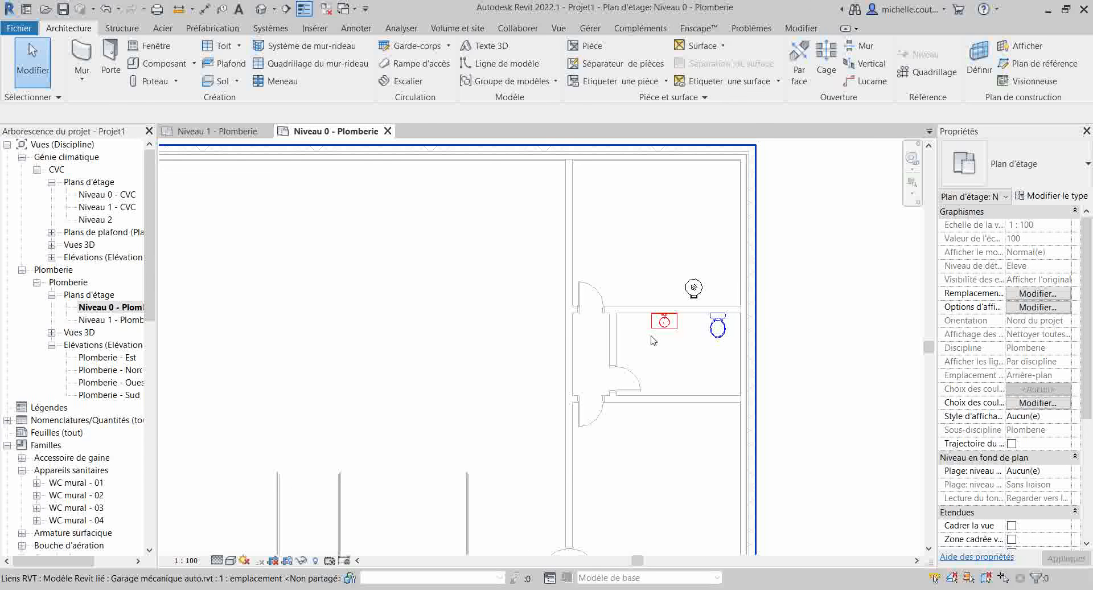
{"action": "scroll", "coordinate": [515, 346], "scroll_direction": "down", "scroll_amount": 1}
{"action": "middle_click_drag", "start_coordinate": [459, 367], "coordinate": [583, 340]}
{"action": "scroll", "coordinate": [630, 488], "scroll_direction": "up", "scroll_amount": 1}
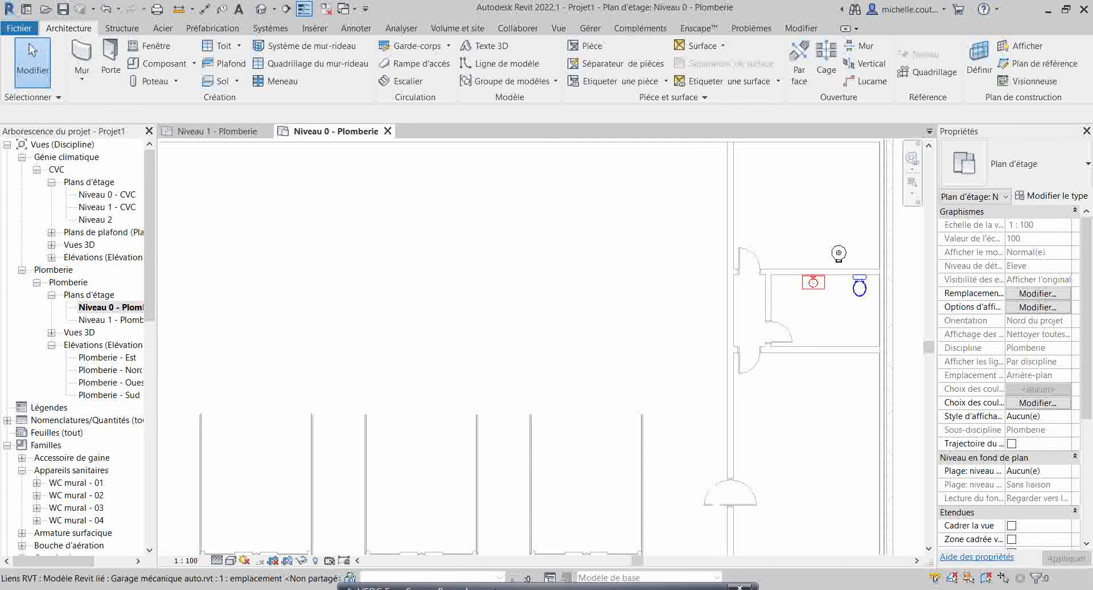